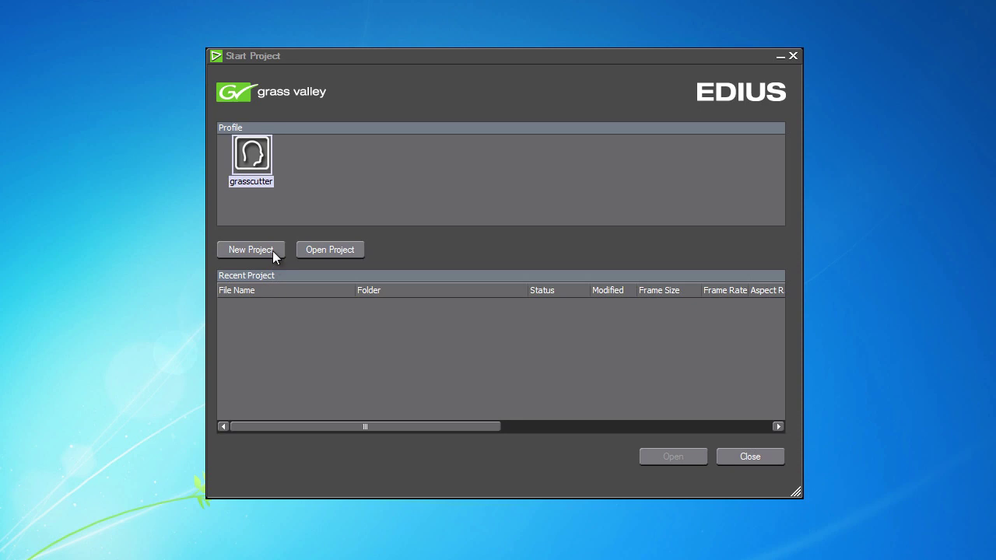
- Create a customized 4K 4096x2160 23.98p project that renders to Grass Valley HQX Standard
click(250, 250)
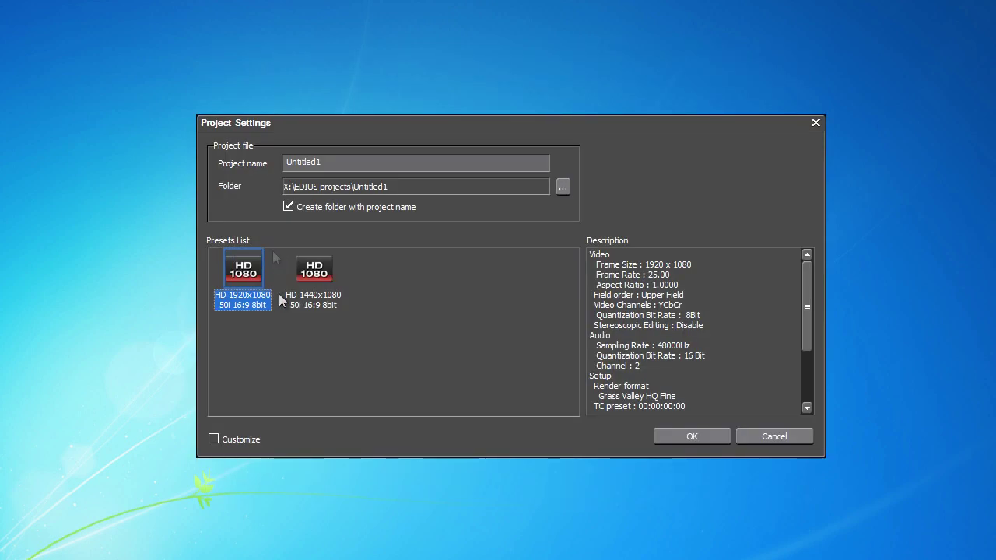
click(214, 439)
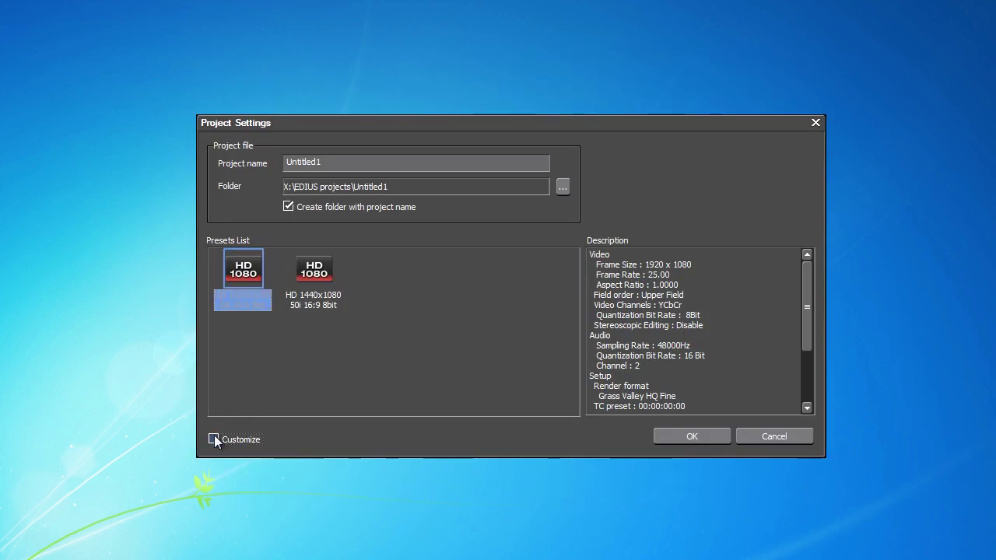
click(709, 430)
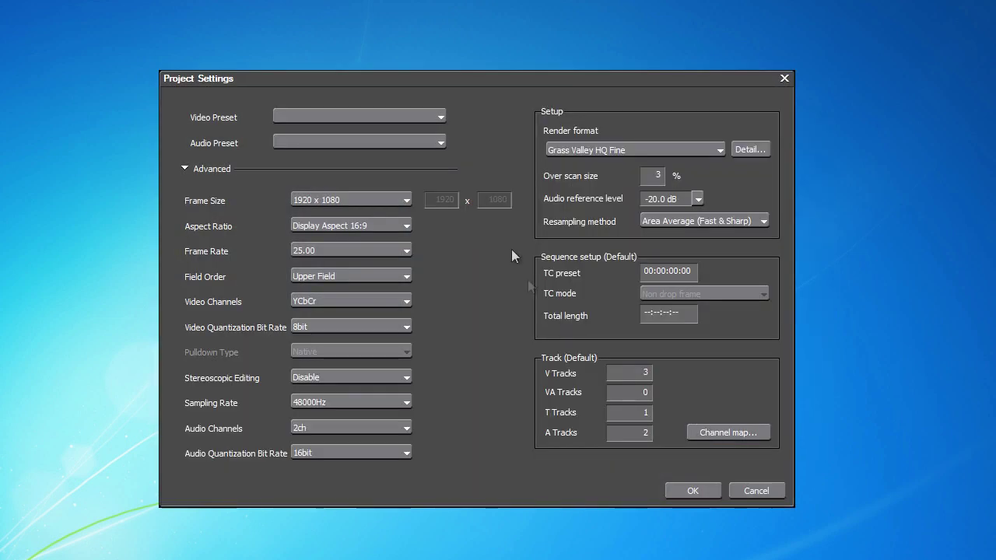
click(404, 115)
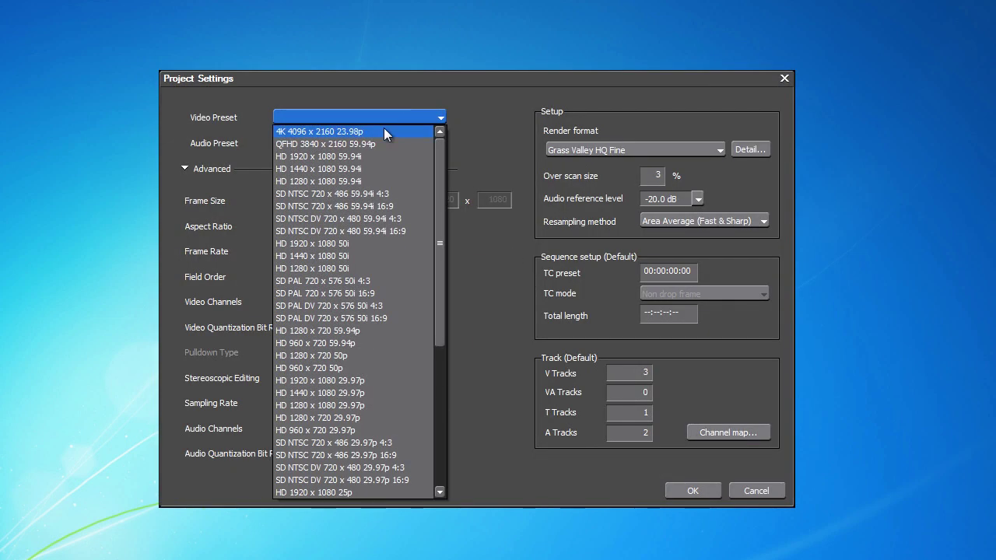
click(383, 130)
click(650, 150)
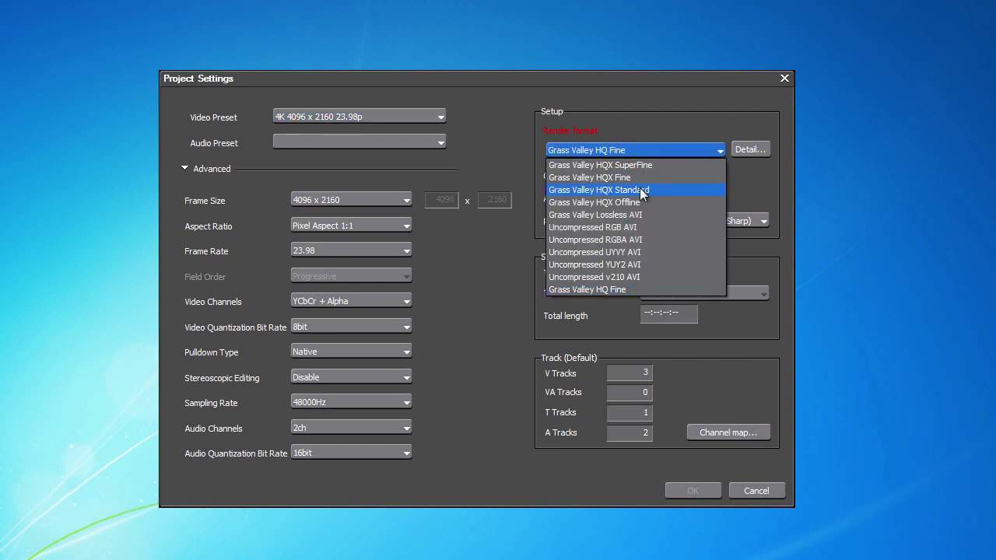
click(639, 190)
click(708, 491)
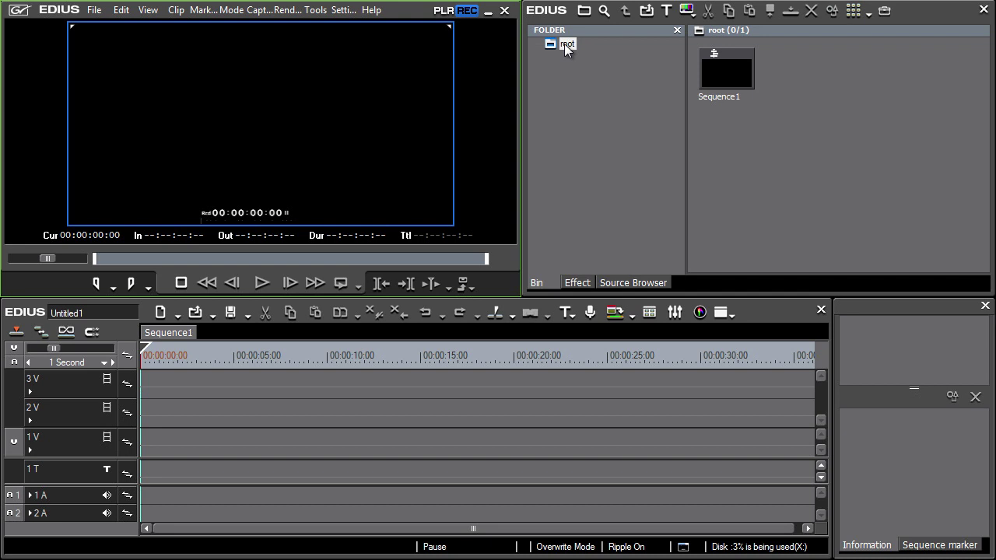
- Load the clips from the 0-A067_C002_0228WD.RDC RED folder into the root bin
right_click(566, 44)
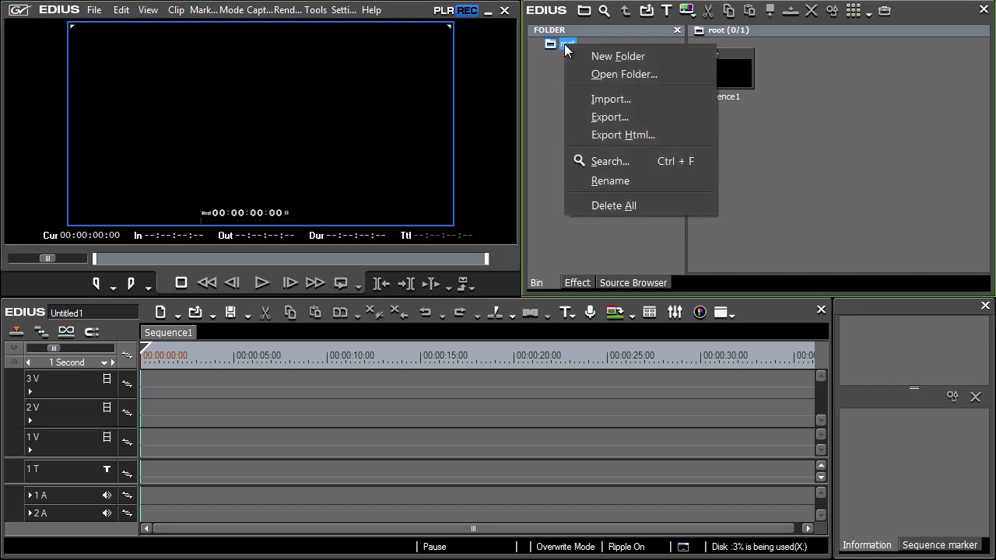
click(688, 76)
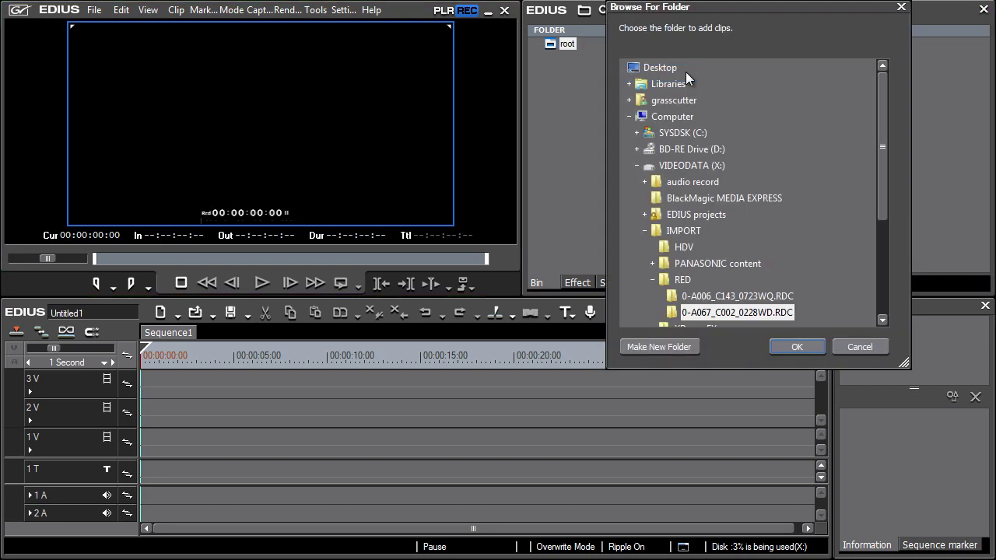
click(743, 312)
click(796, 346)
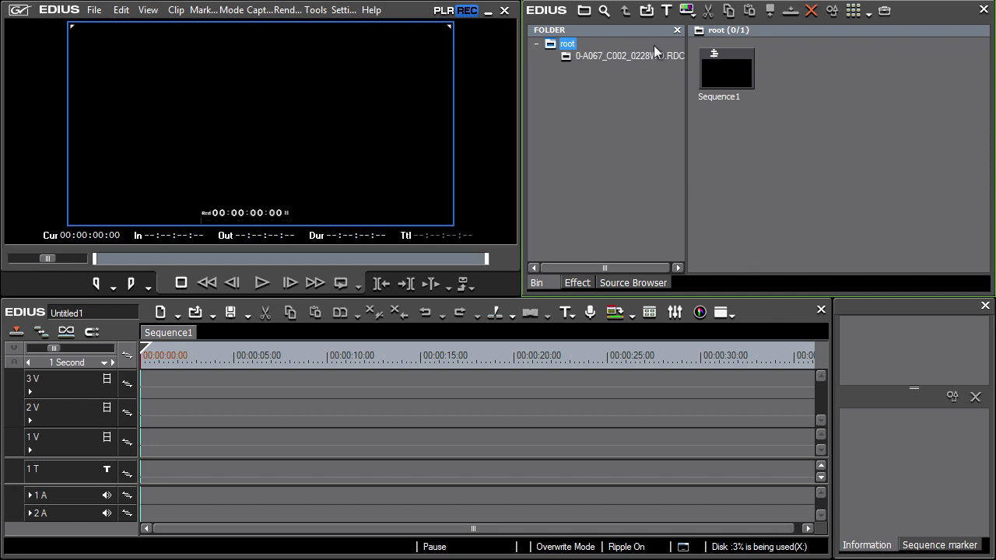
- Place clip A067_C002_0228WD_001 on the 1V and 1A/2A tracks, playhead at 00:00:04:18
click(622, 56)
drag(727, 74, 142, 459)
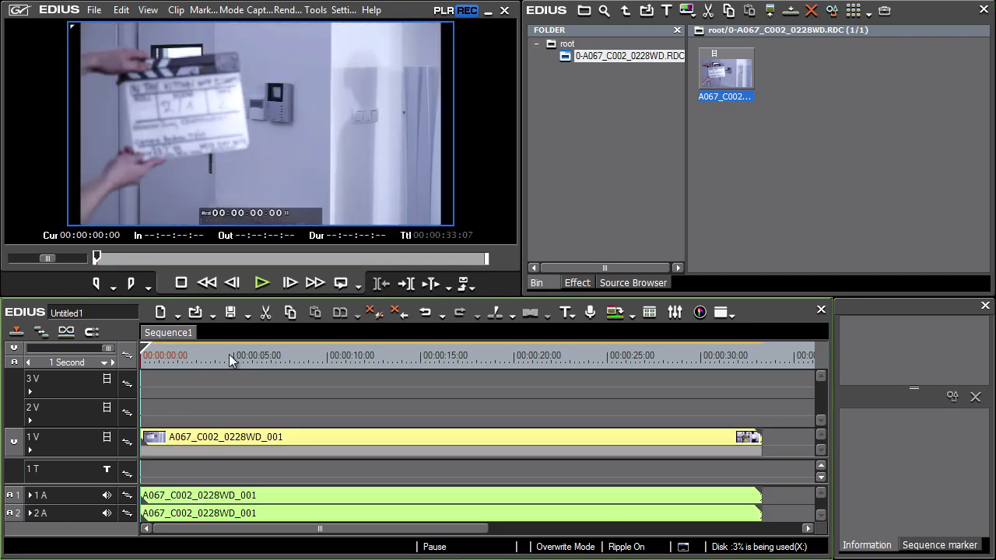
click(229, 357)
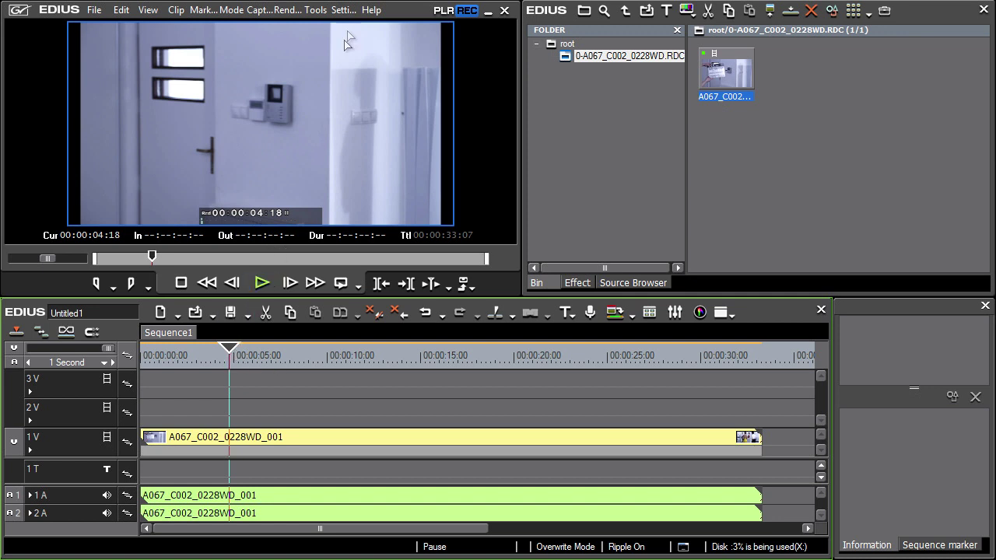
click(344, 10)
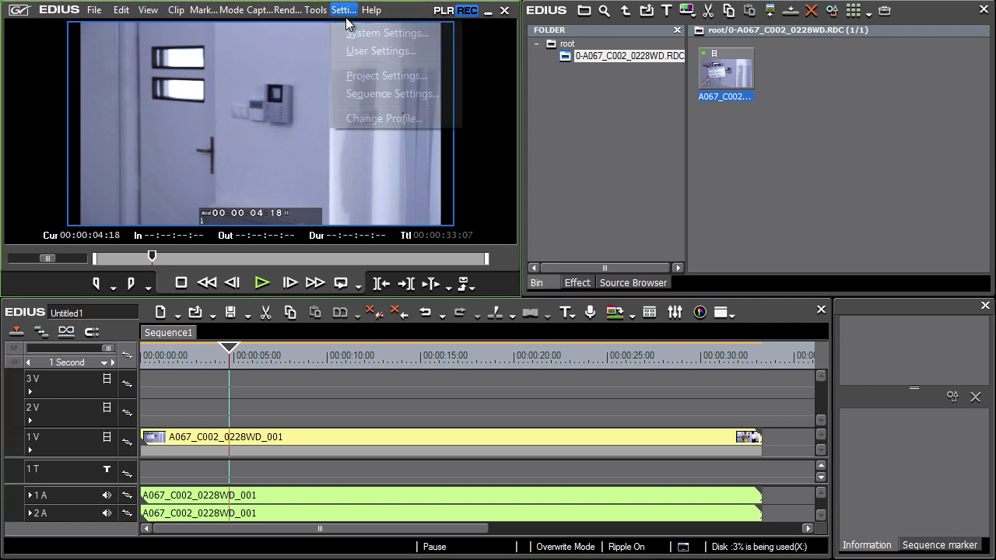
- In System Settings, change the RED importer's Preview Quality to 1/8
click(440, 33)
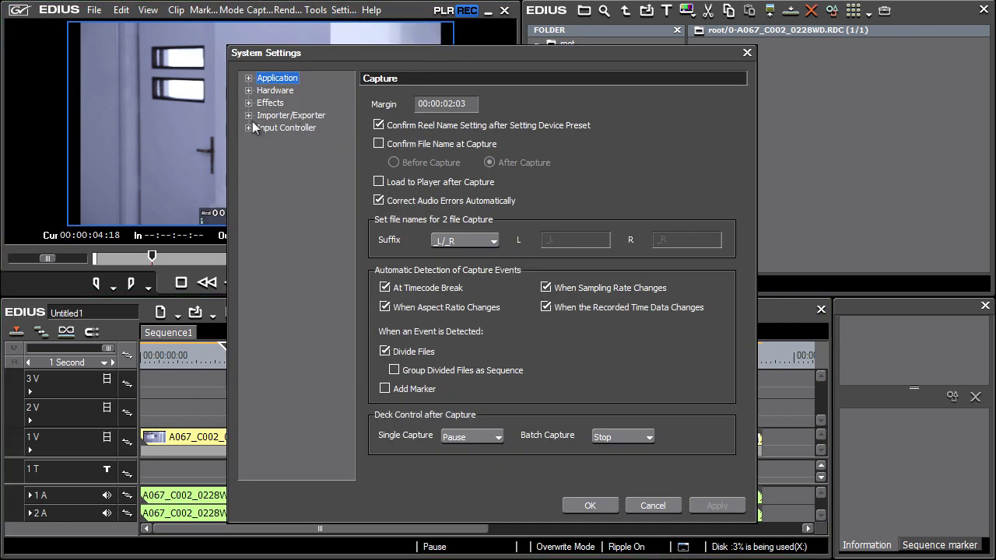
click(248, 115)
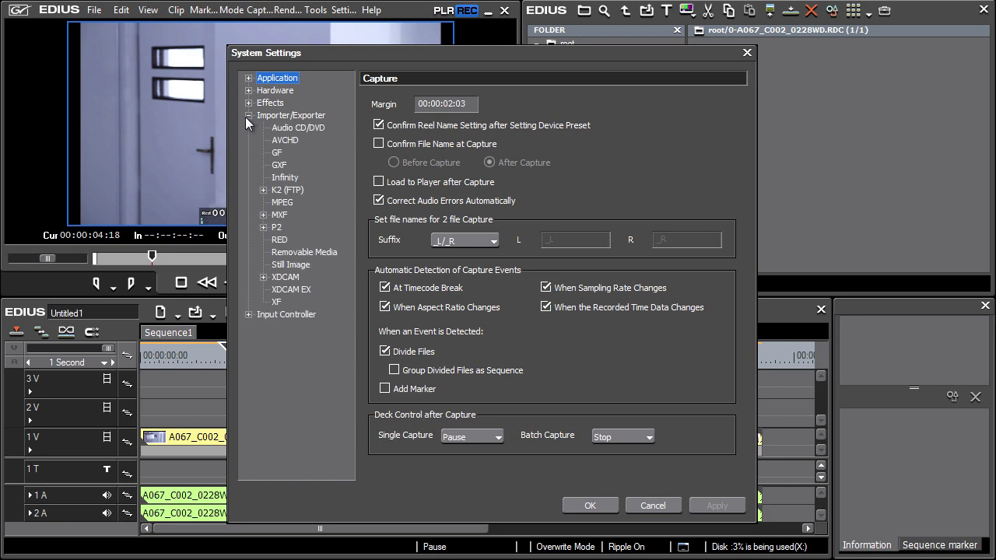
click(288, 242)
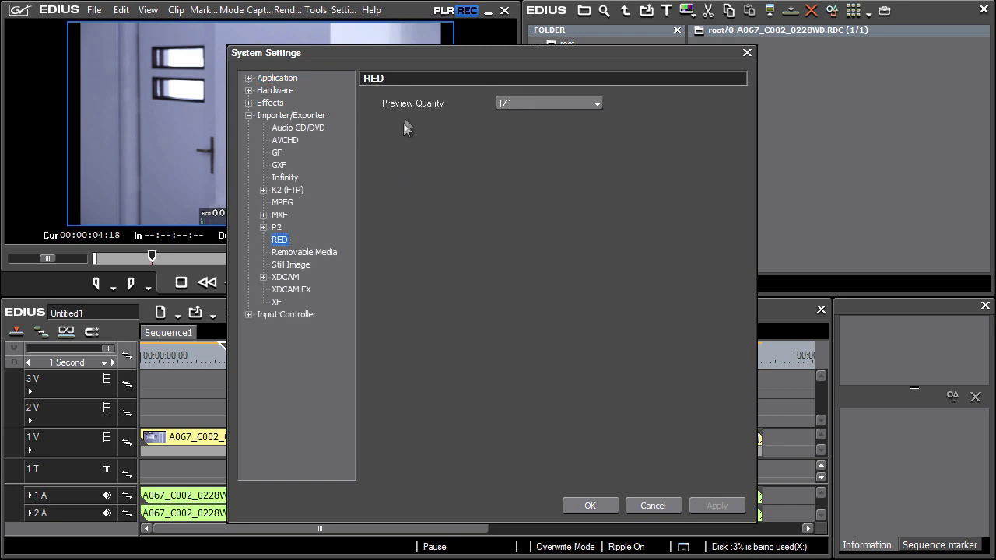
click(544, 104)
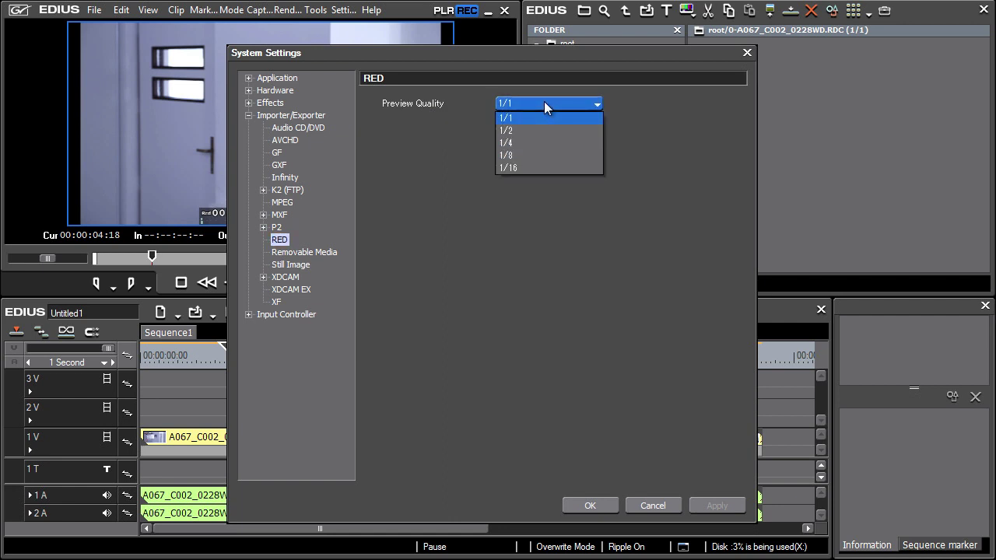
click(552, 155)
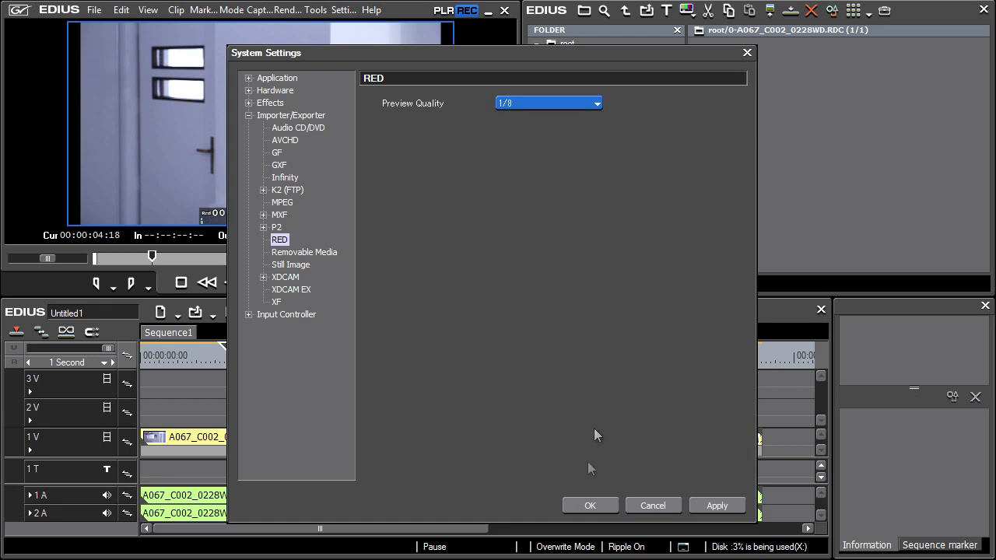
click(599, 502)
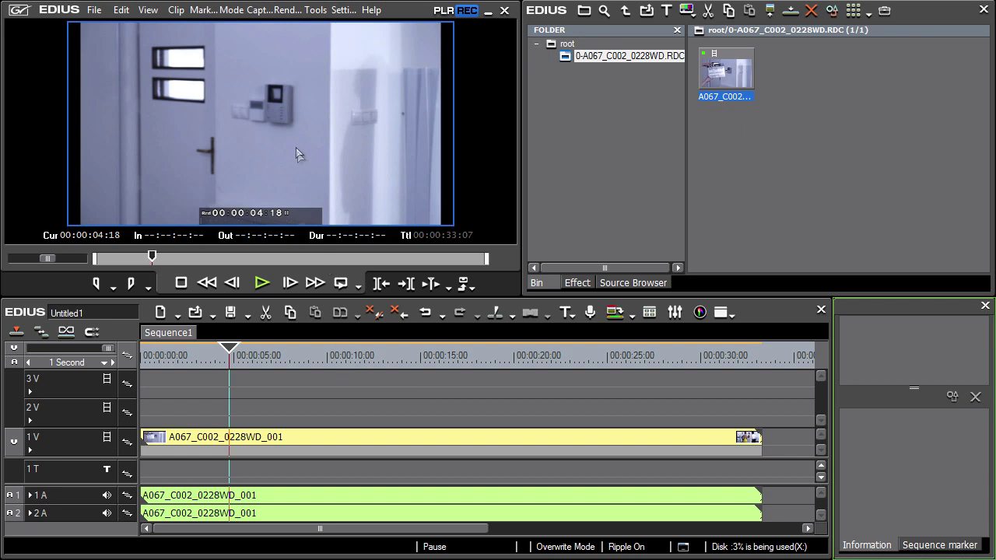
- Play Sequence1, jump ahead to about 16 seconds, and stop at 00:00:19:03
click(264, 283)
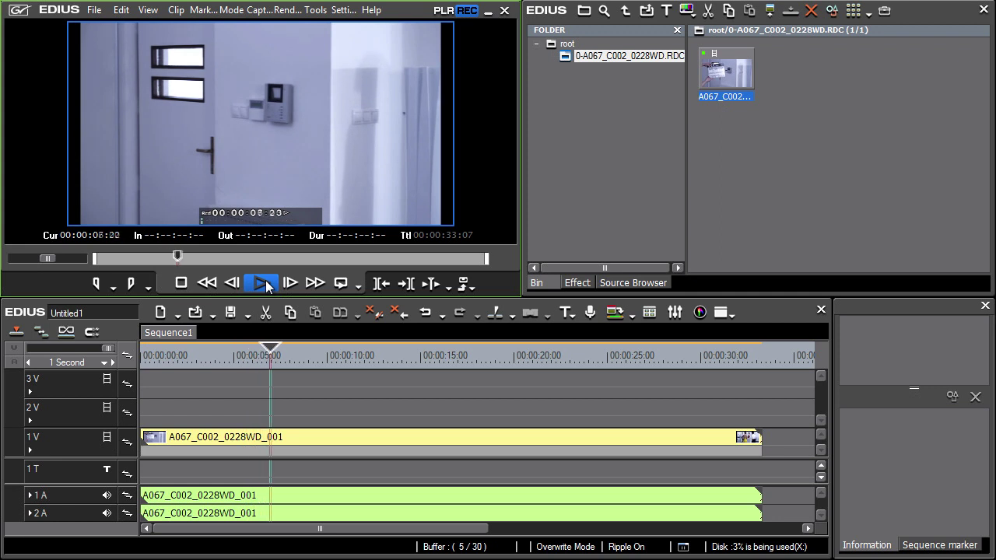
click(266, 283)
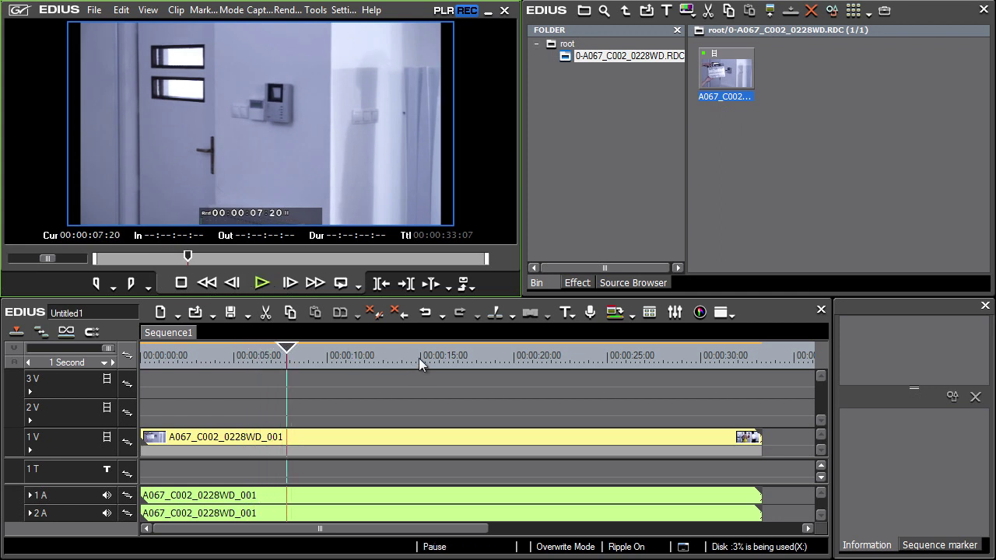
drag(419, 358, 476, 365)
click(264, 285)
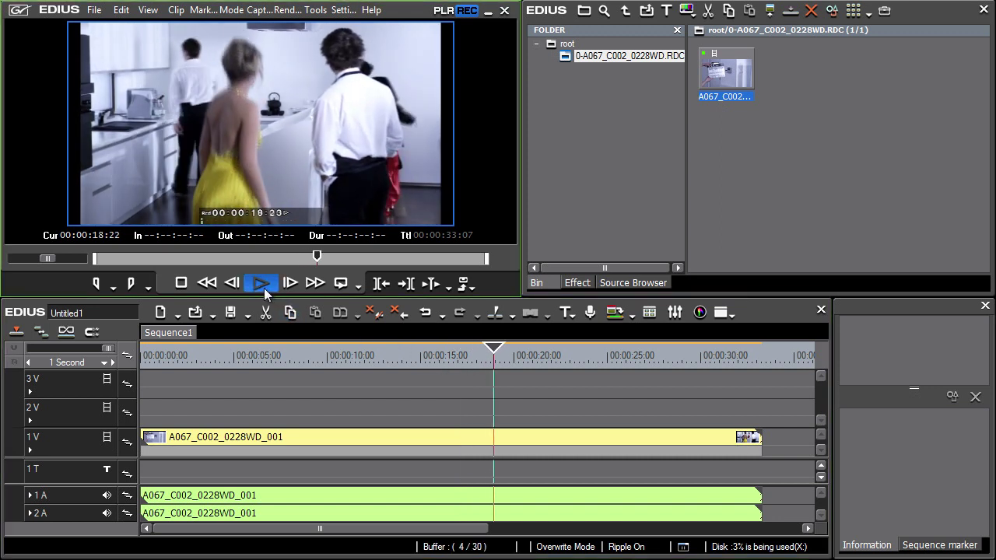
click(501, 363)
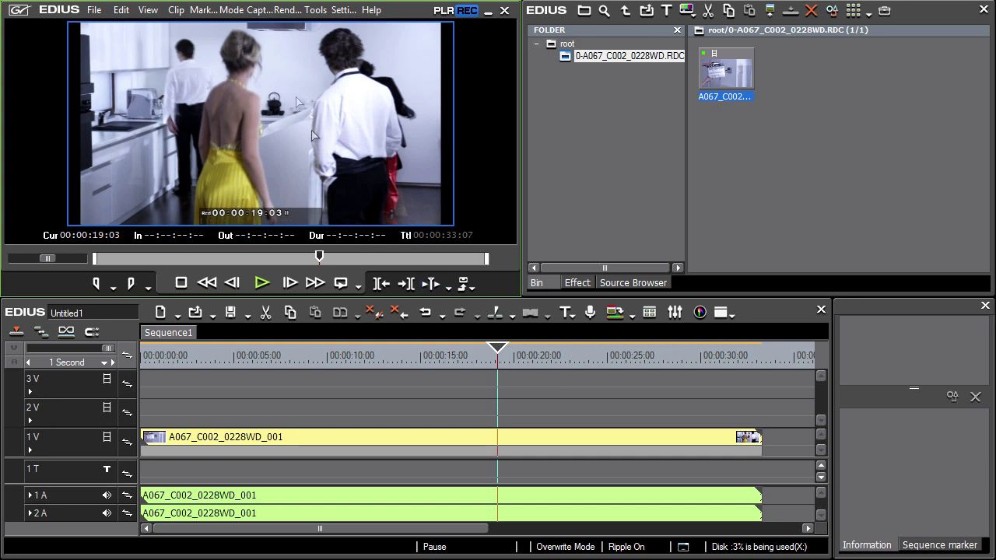
- Turn on Proxy Mode from the Mode menu and display the Source Browser
click(231, 10)
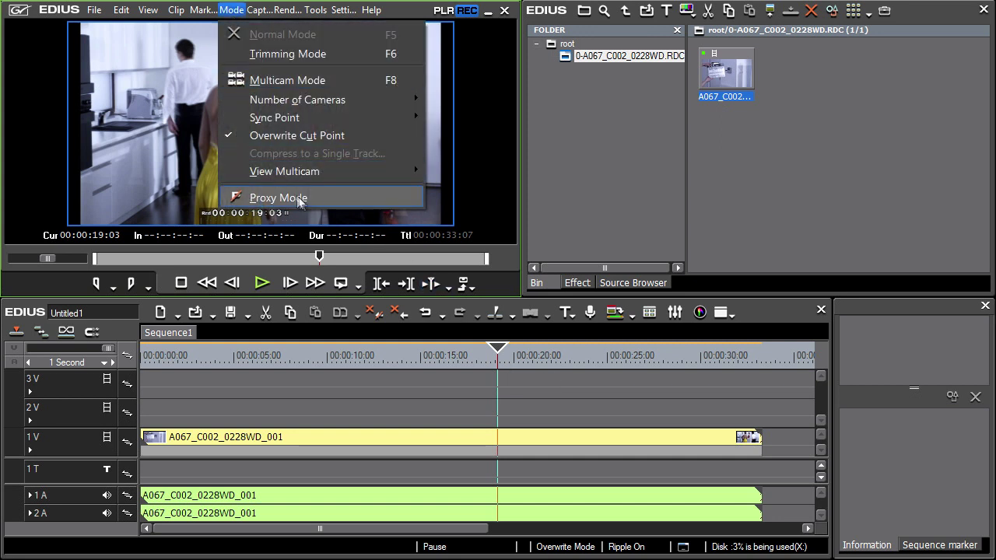
click(330, 198)
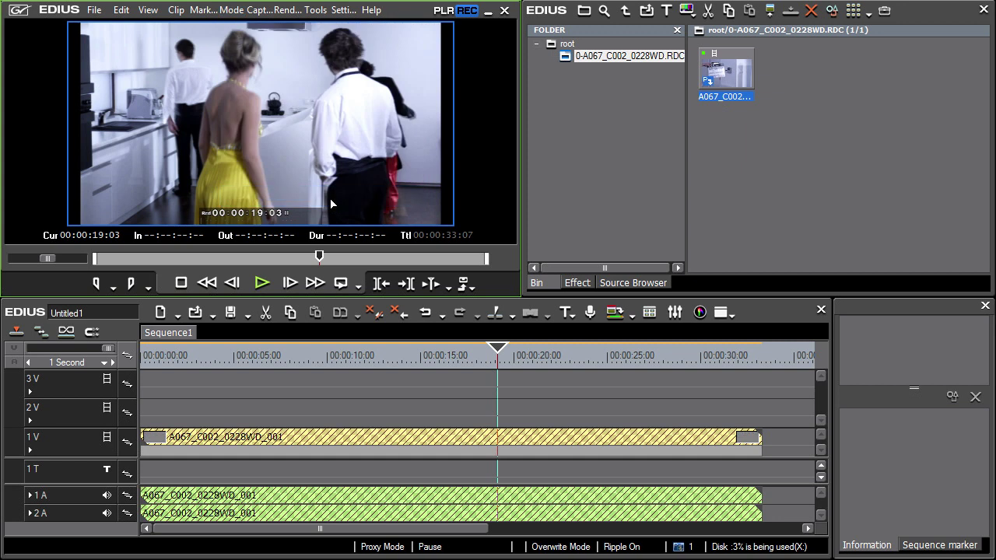
click(622, 284)
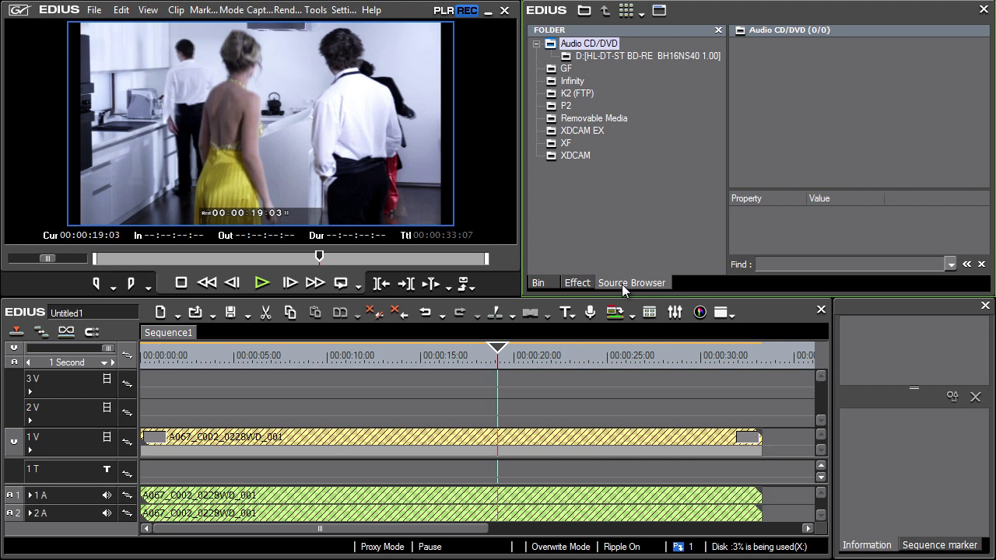
- Check the background proxy job and select the 0-byte A067_C002_0228WD_001.R3D.proxy file
click(659, 11)
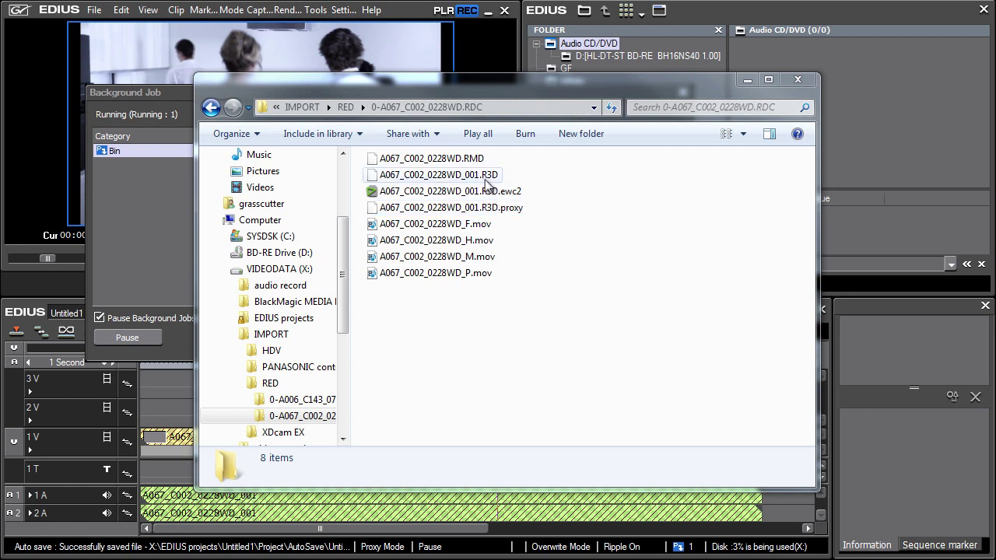
click(525, 218)
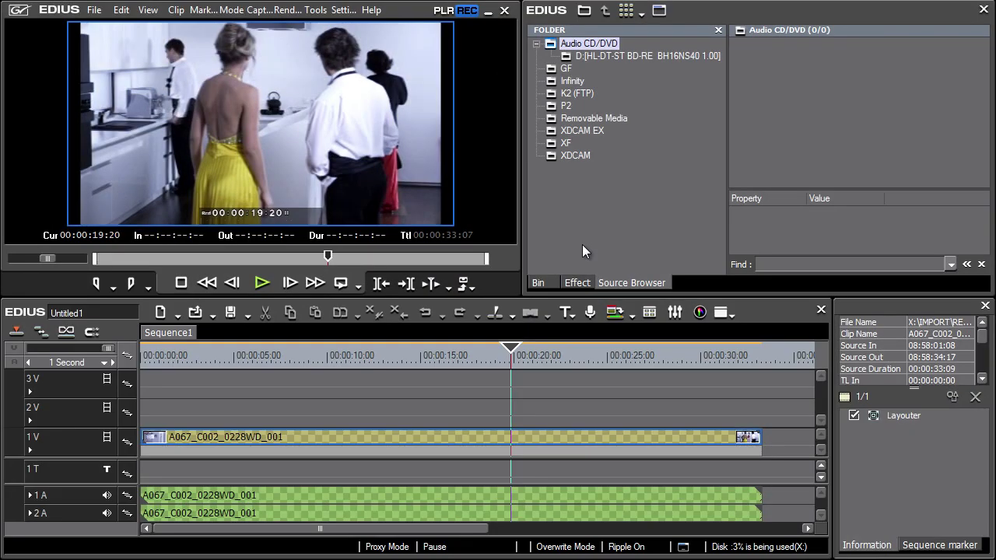
- Replay the sequence from 00:00:19:03, park at 00:00:21:04, and select the A067 clip
click(498, 356)
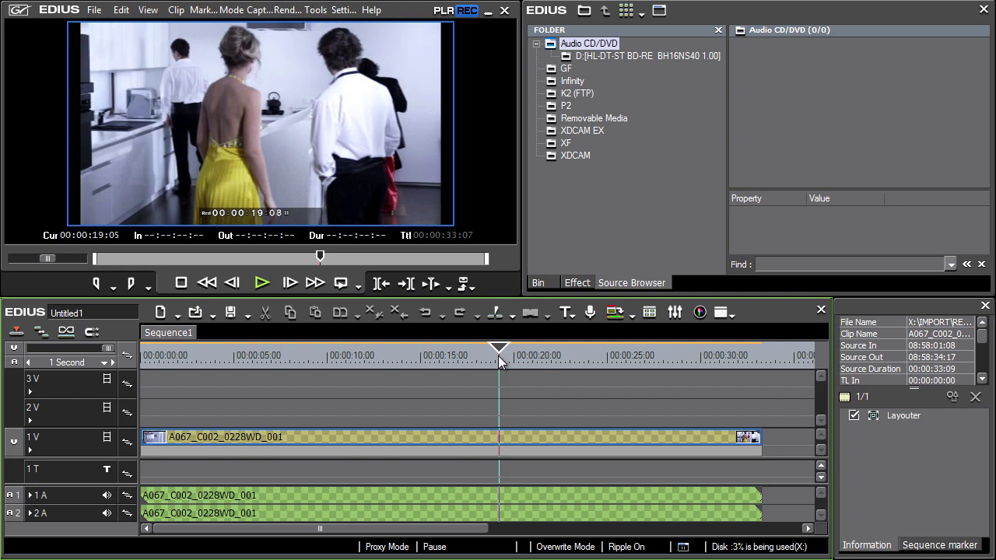
click(263, 283)
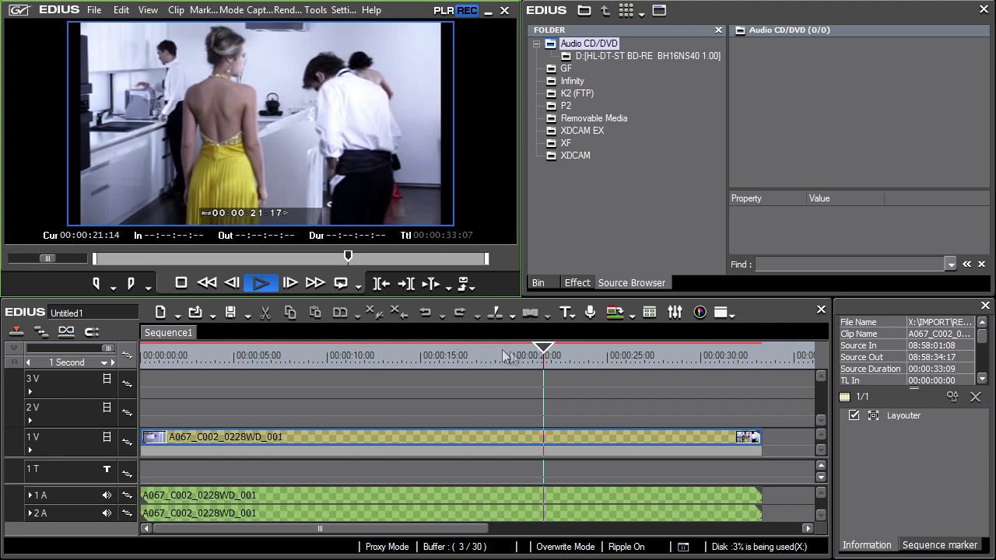
key(space)
click(536, 360)
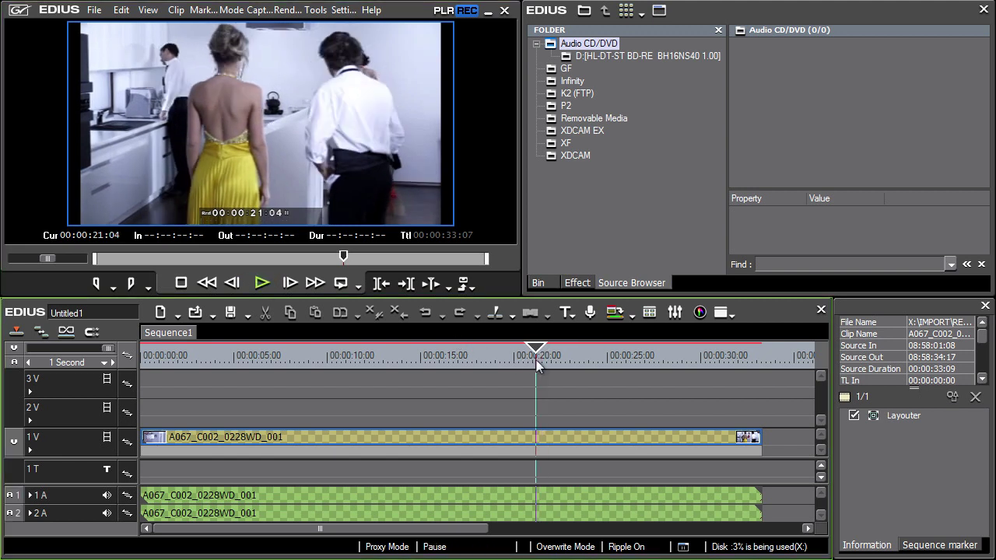
click(528, 436)
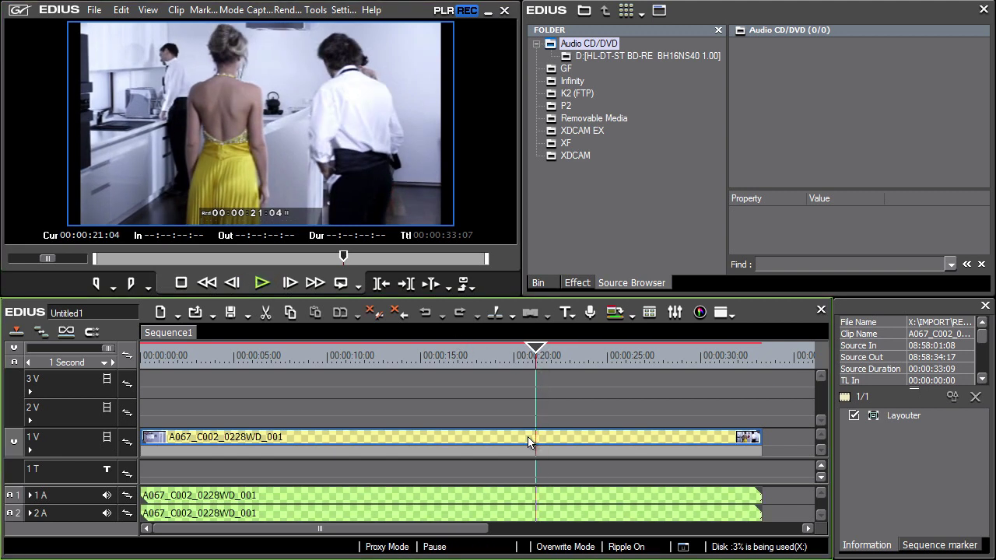
- Toggle Proxy Mode off in the Mode menu
click(235, 11)
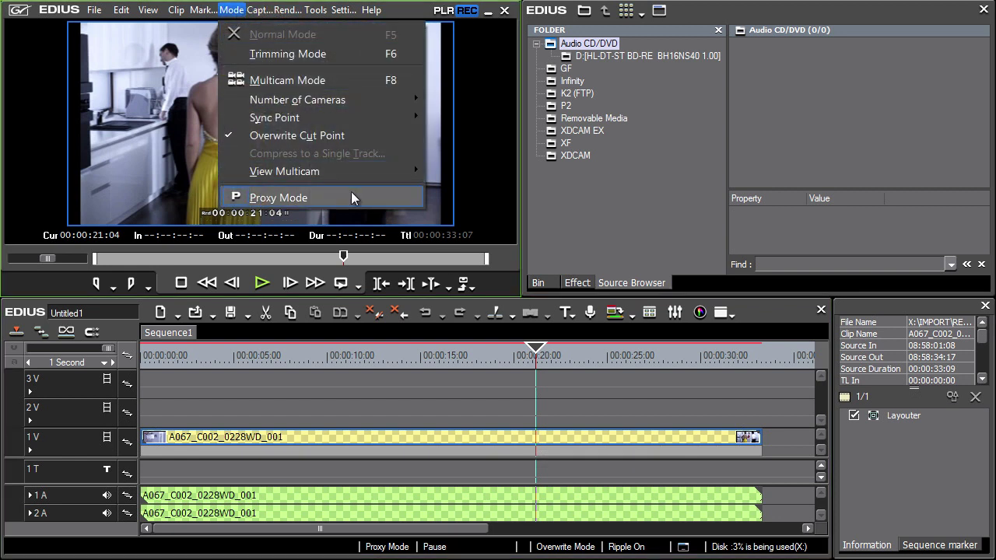
click(351, 196)
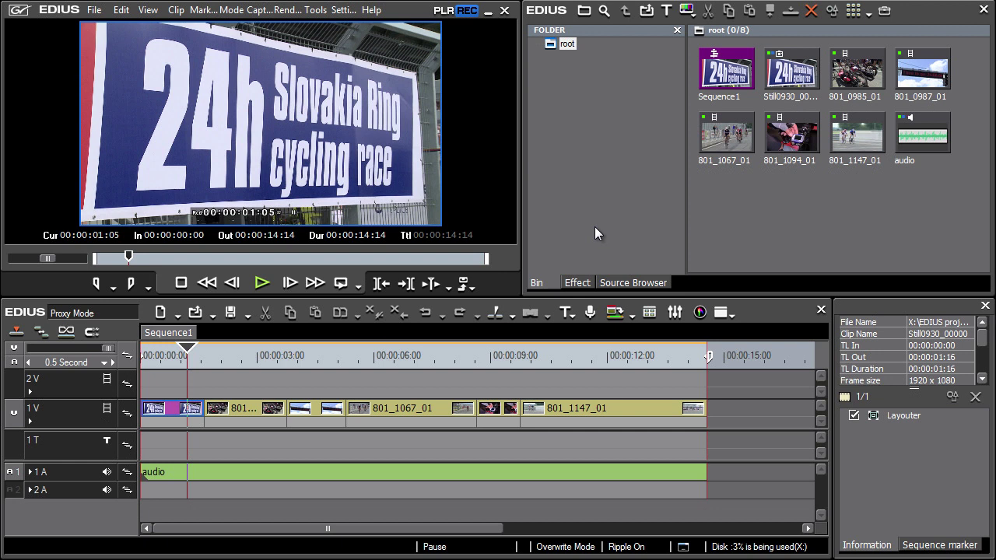
- Choose File > Field Editing > Check Out for the Proxy Mode project
click(90, 12)
mouse_move(109, 227)
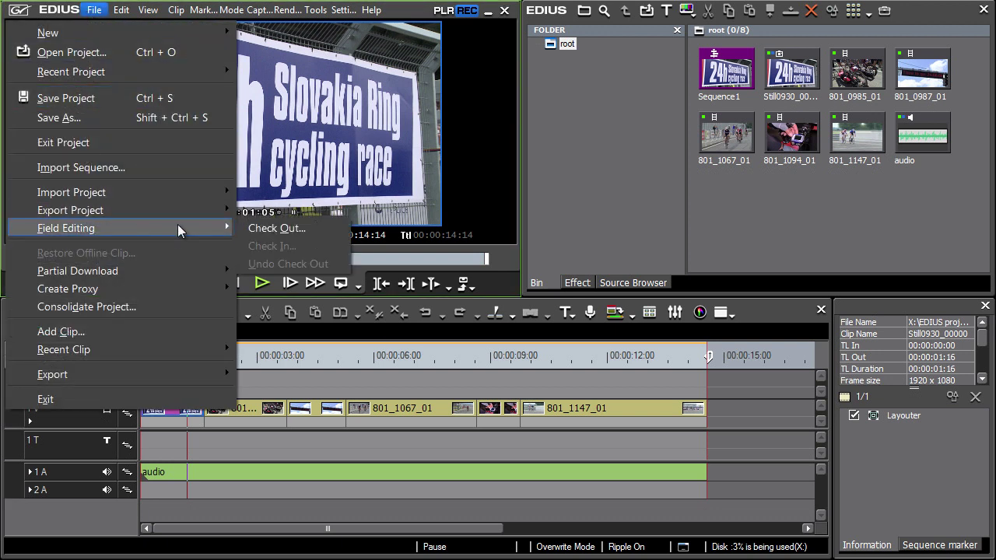
click(321, 227)
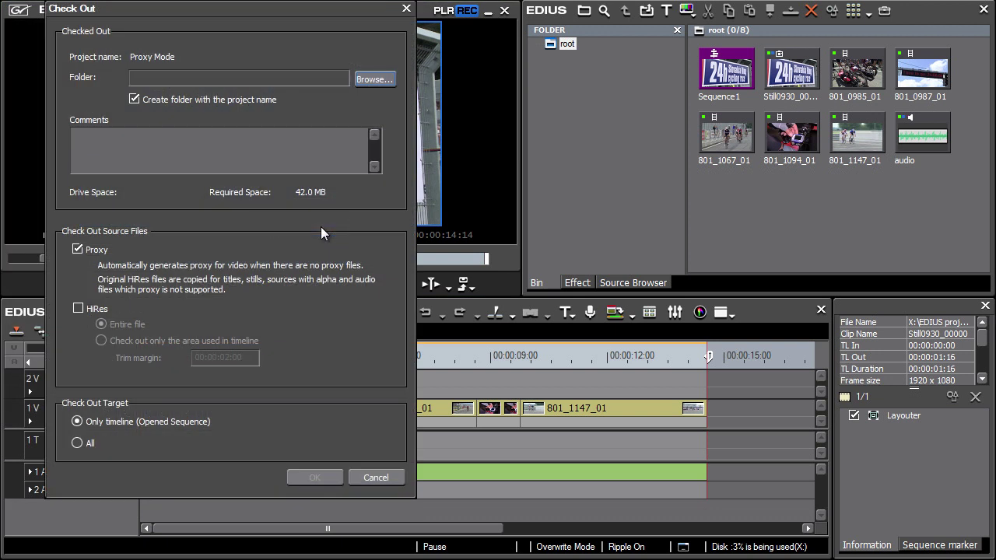
- Set the check-out destination to the NTFS (F:) drive, giving F:\Proxy Mode
click(387, 81)
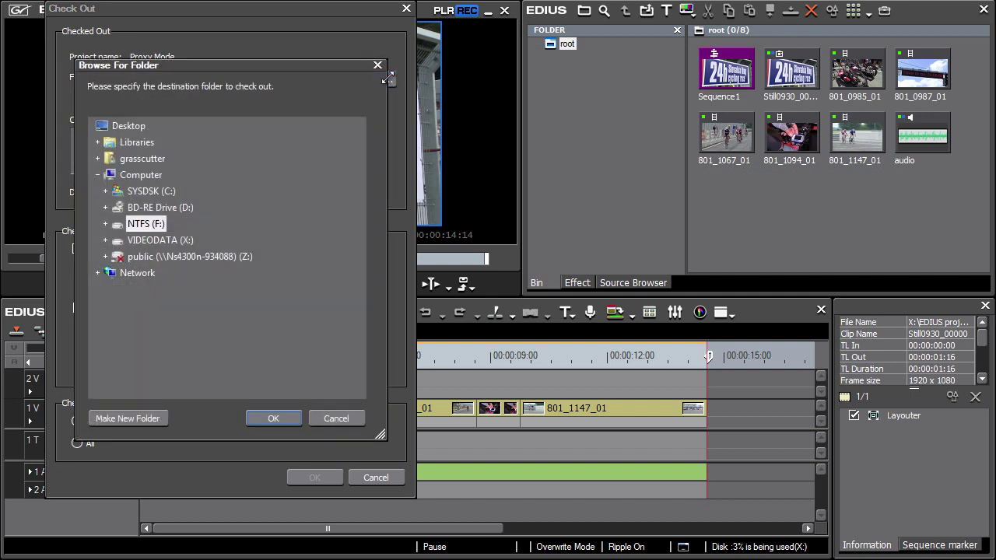
double_click(148, 224)
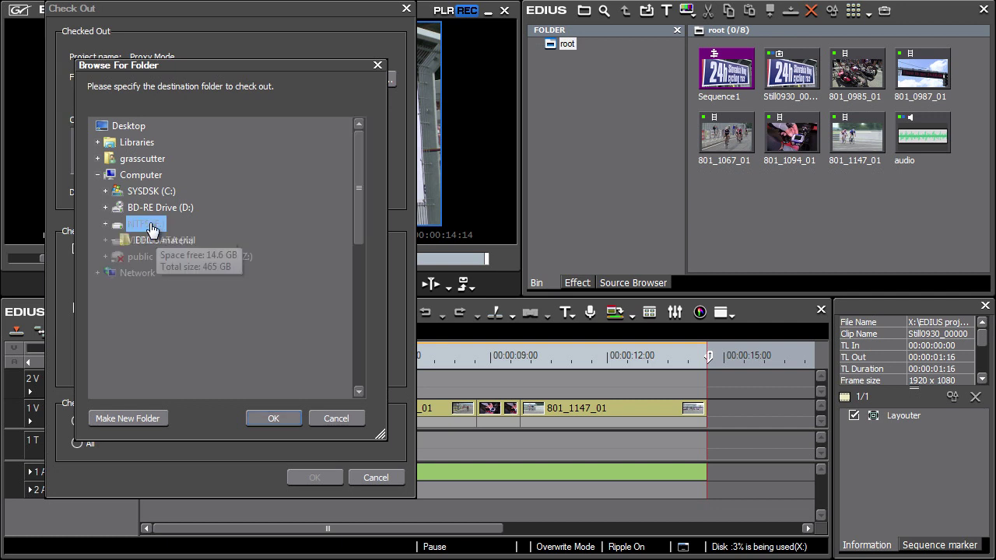
click(282, 420)
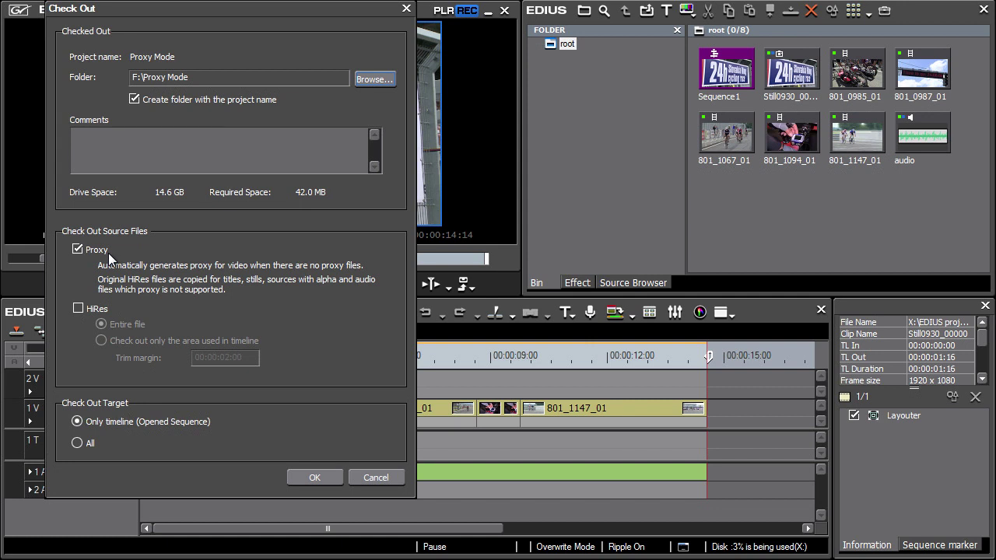
- Check out Proxy Mode to F:\Proxy Mode with proxy files only (42.0 MB), leaving HiRes unchecked
click(79, 309)
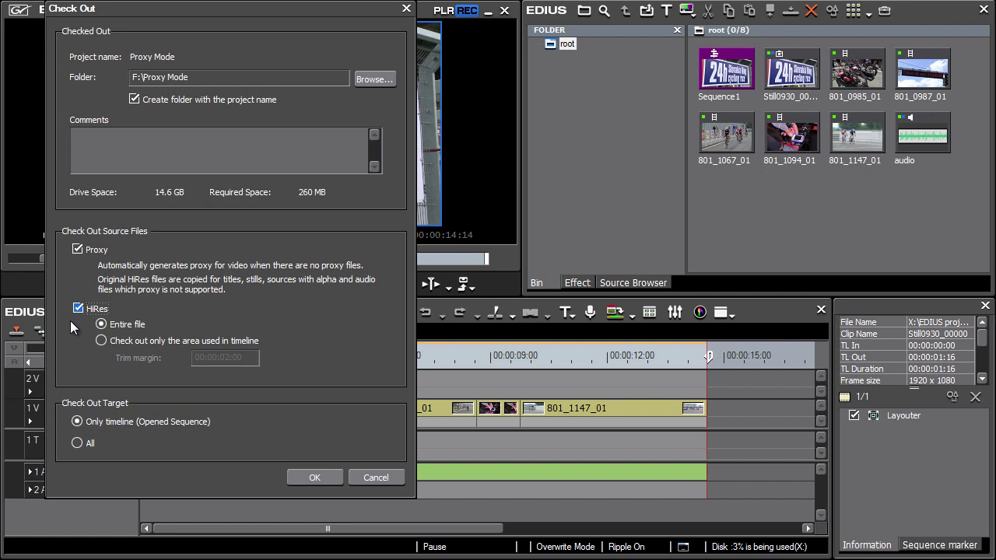
click(78, 308)
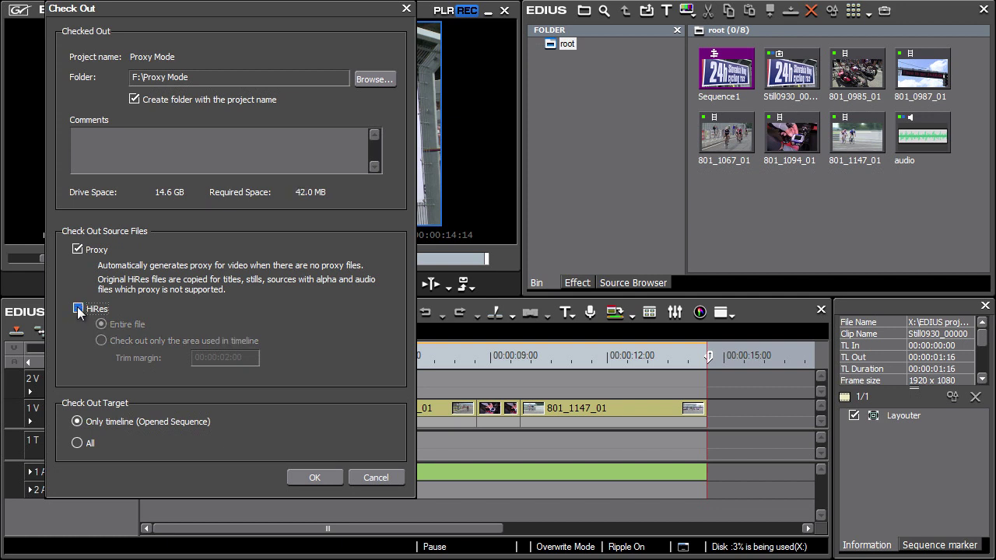
click(338, 476)
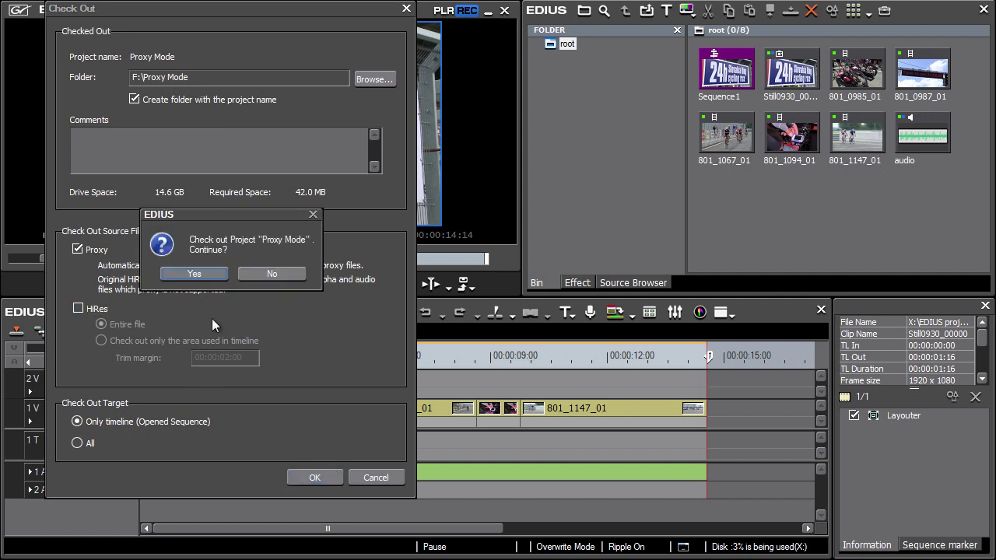
click(209, 276)
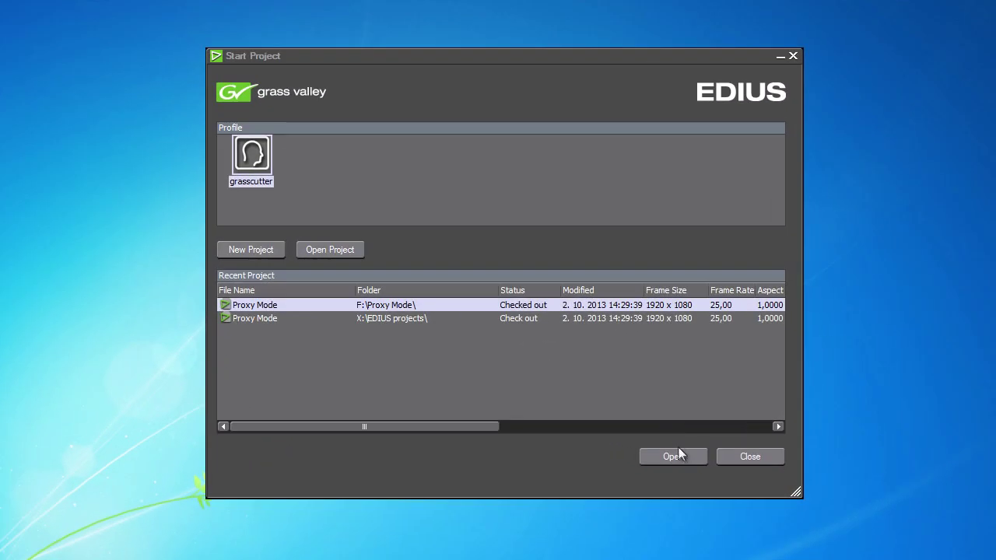
- Open the F:\Proxy Mode entry from the Start Project list
click(679, 450)
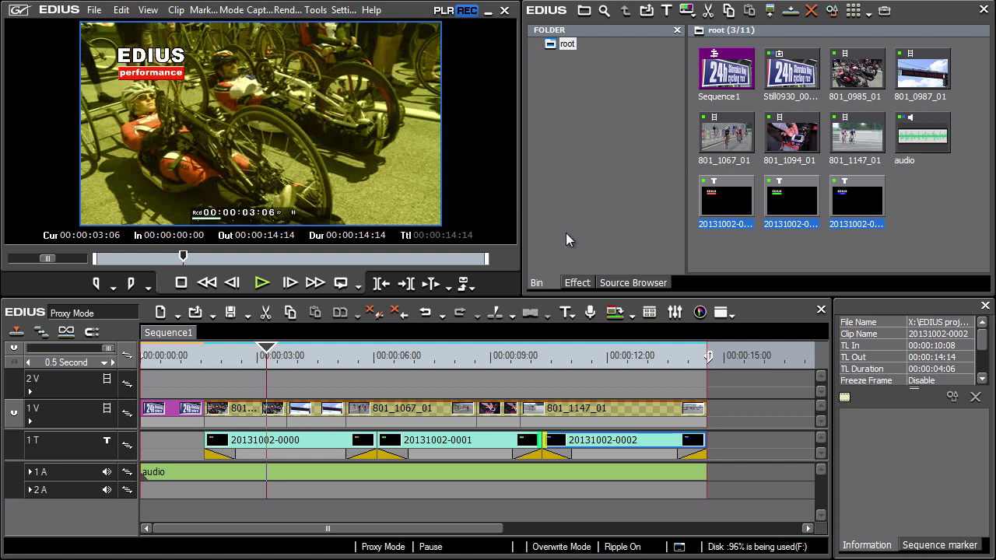
- Save the titled Proxy Mode project to F:\Proxy Mode with File > Save Project
click(93, 14)
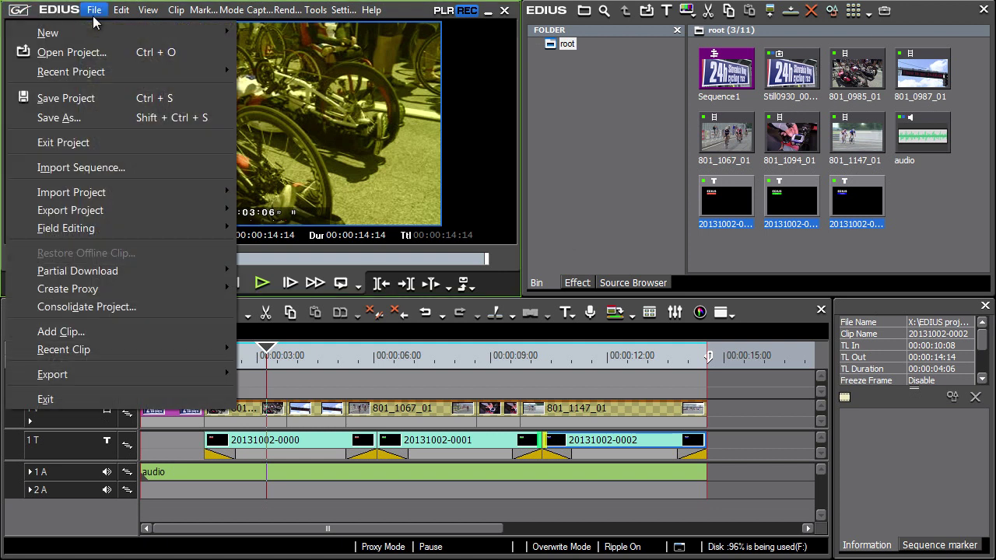
click(65, 100)
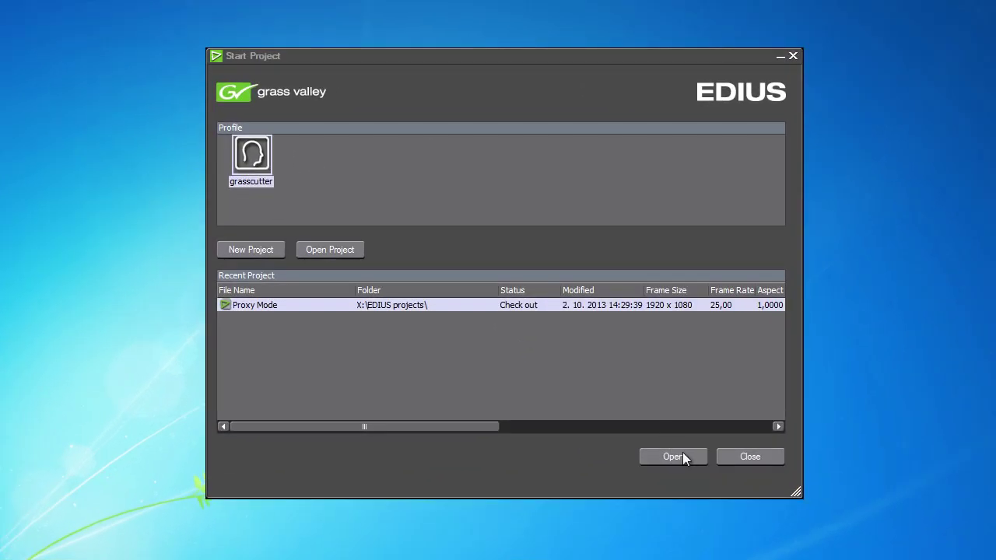
- Open the checked-out Proxy Mode project and choose Check in from its Check Out Status dialog
click(683, 452)
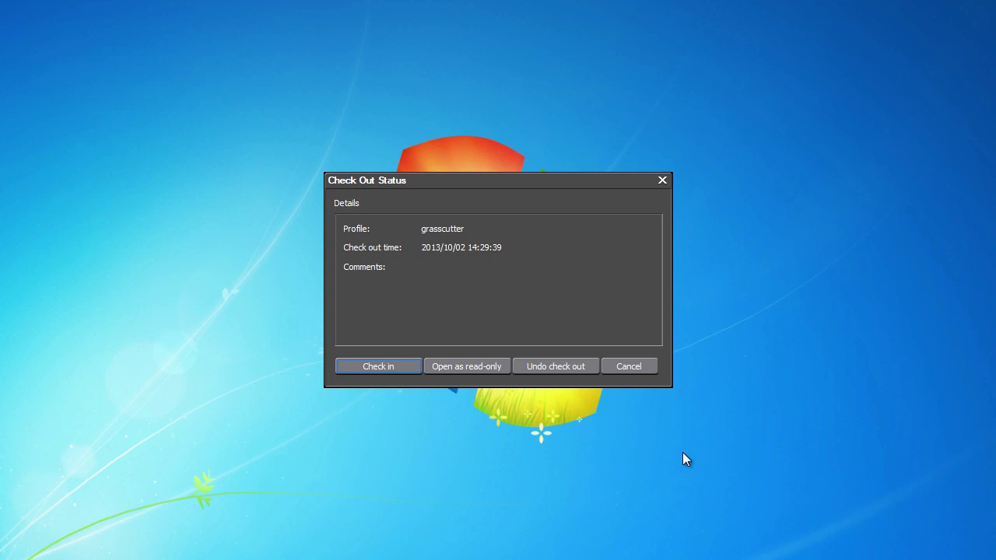
click(379, 366)
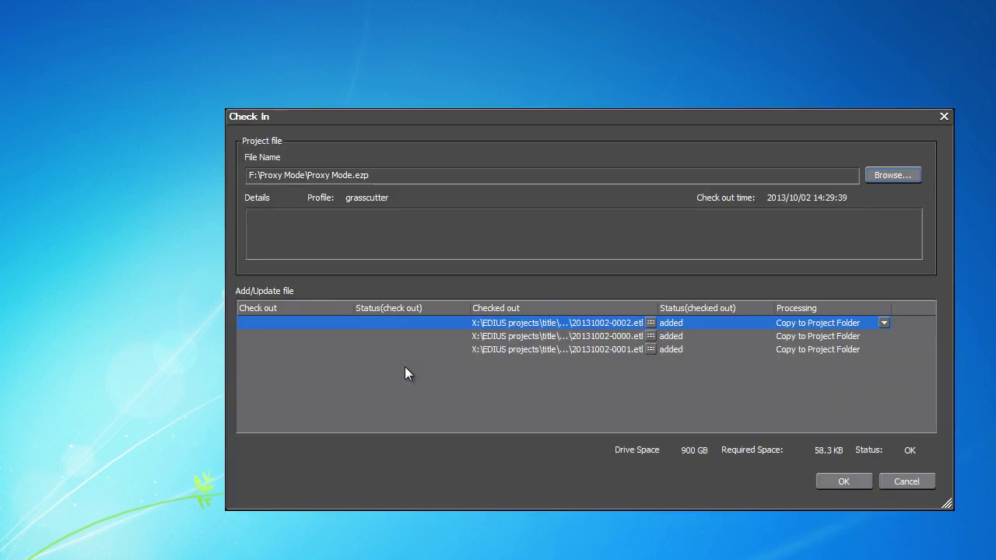
click(892, 176)
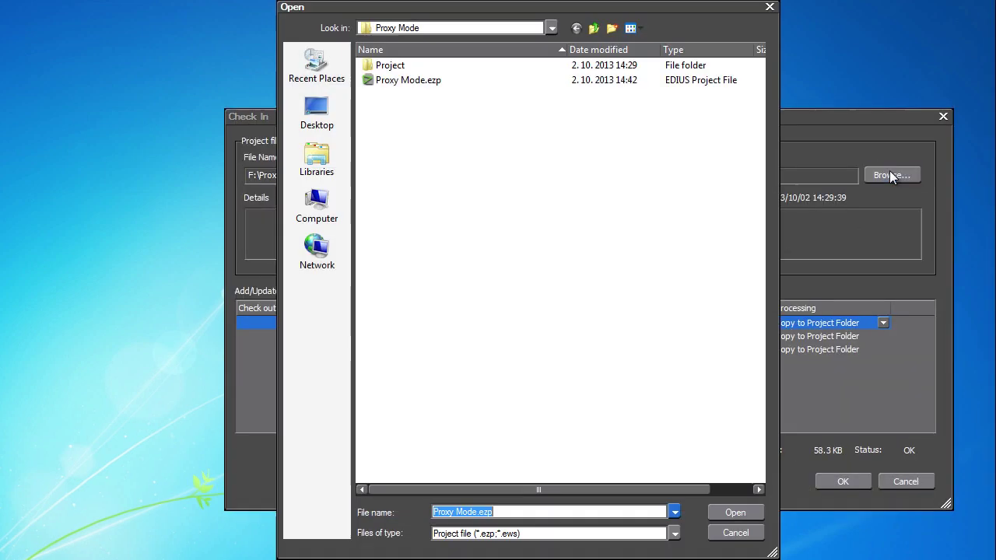
click(551, 29)
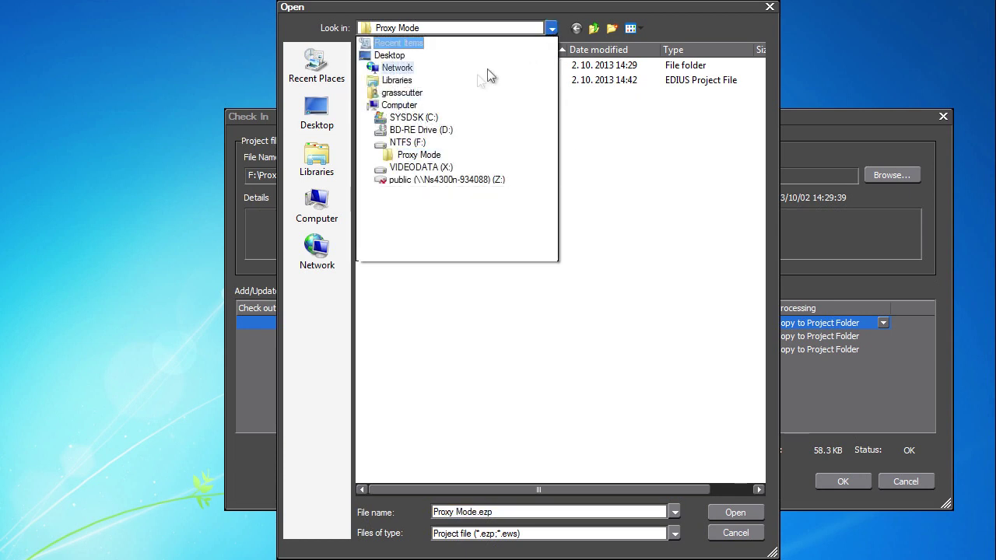
click(420, 155)
click(419, 82)
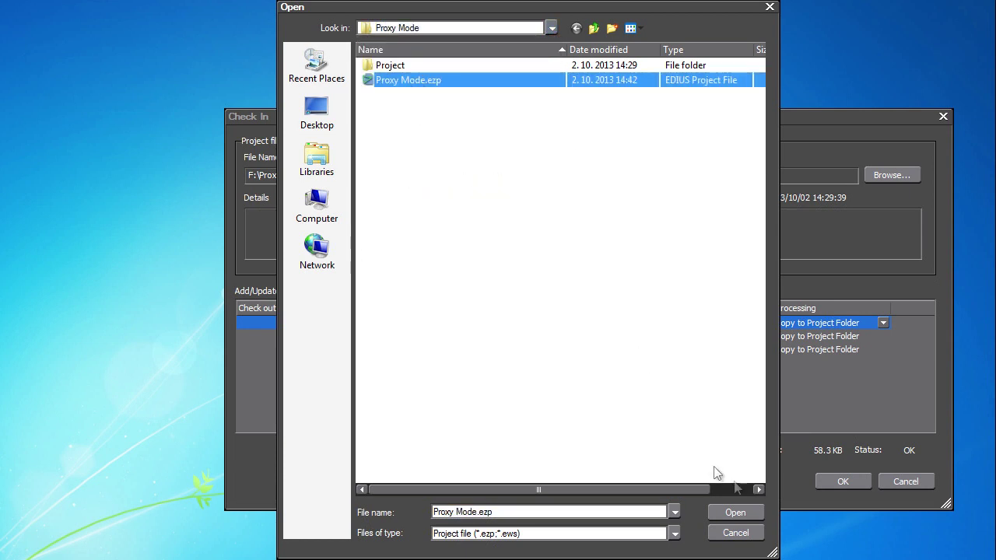
click(757, 512)
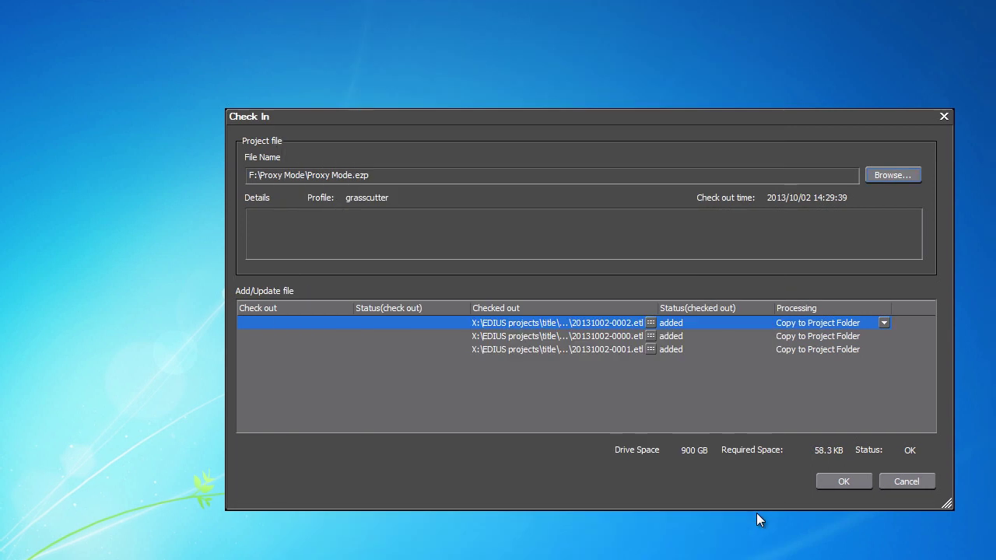
click(606, 336)
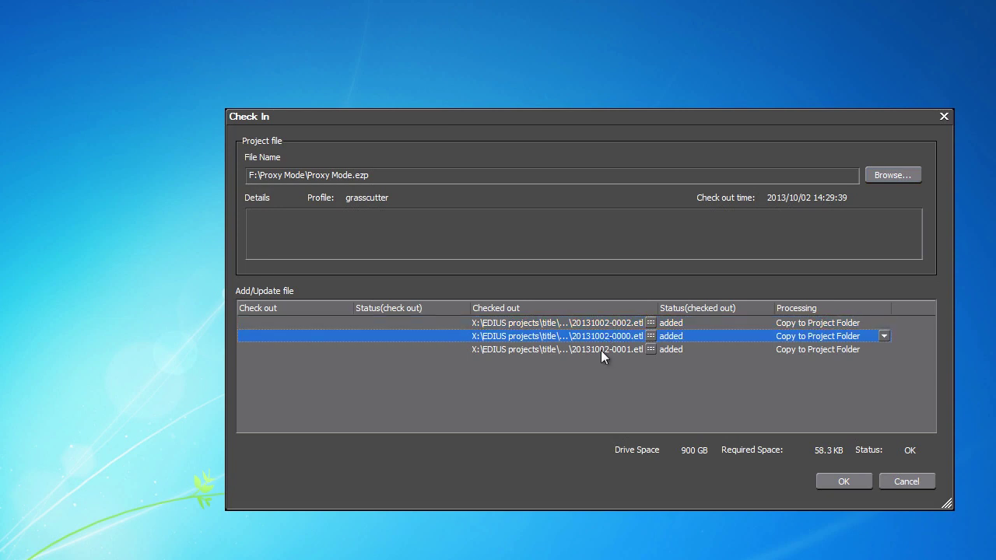
shift+click(601, 350)
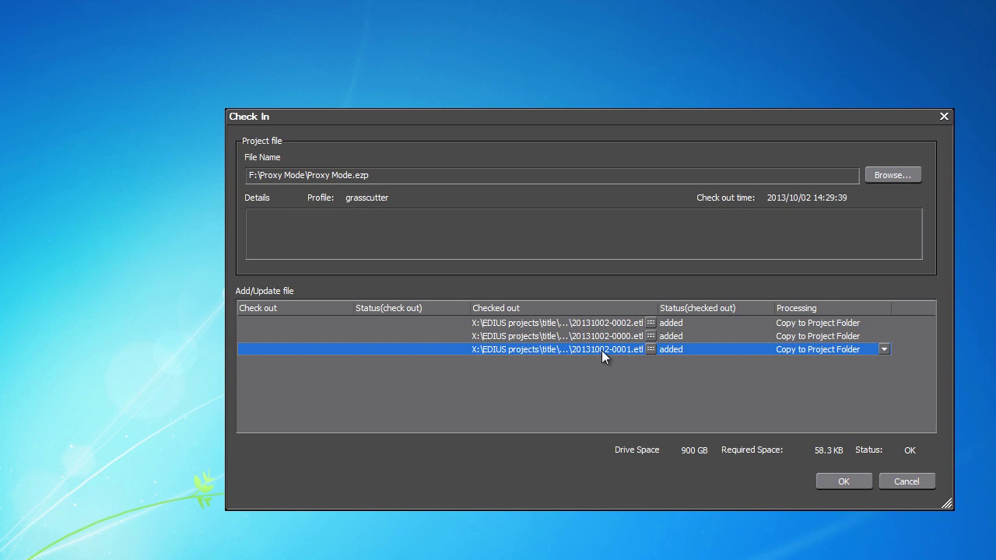
click(863, 481)
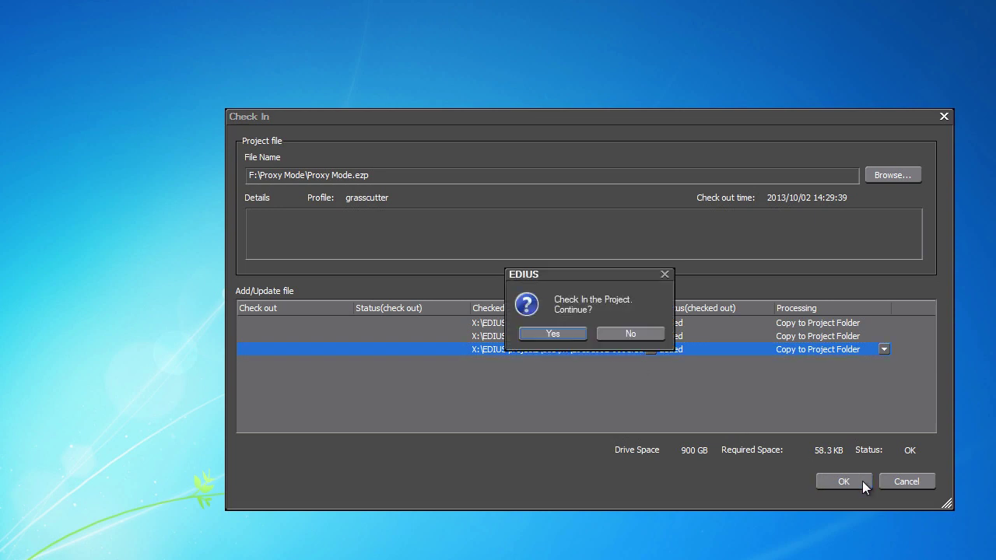
click(574, 332)
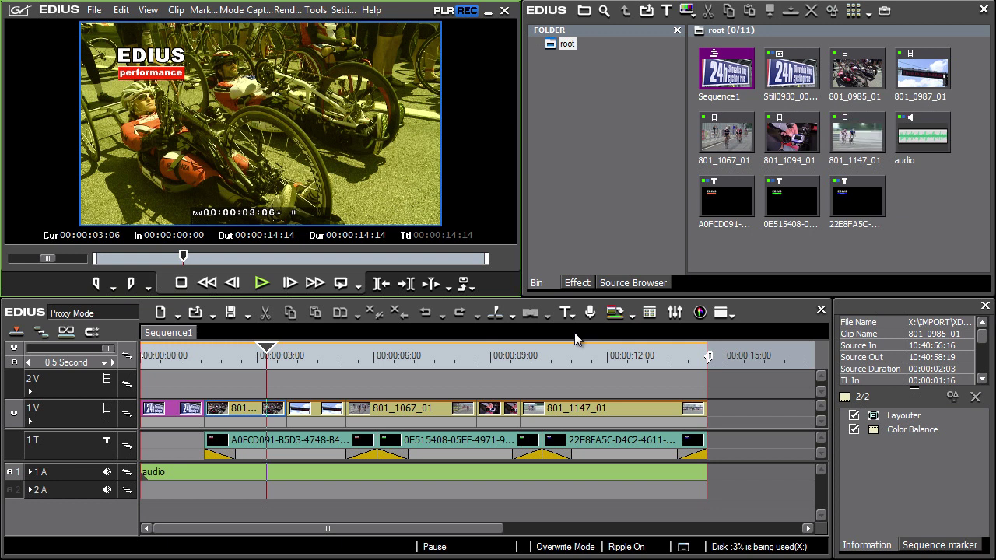
- Play Sequence1 to review the new title over the race countdown shot
click(263, 285)
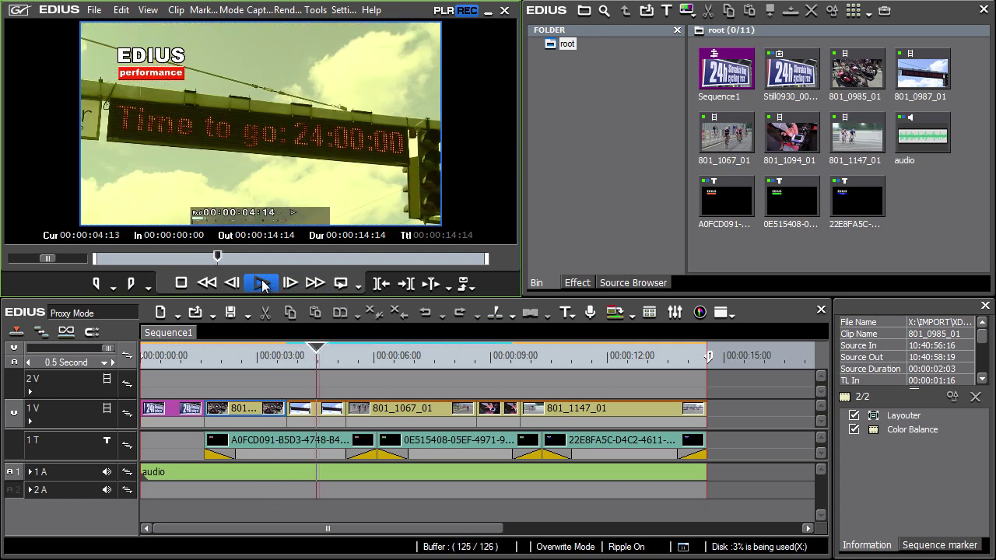